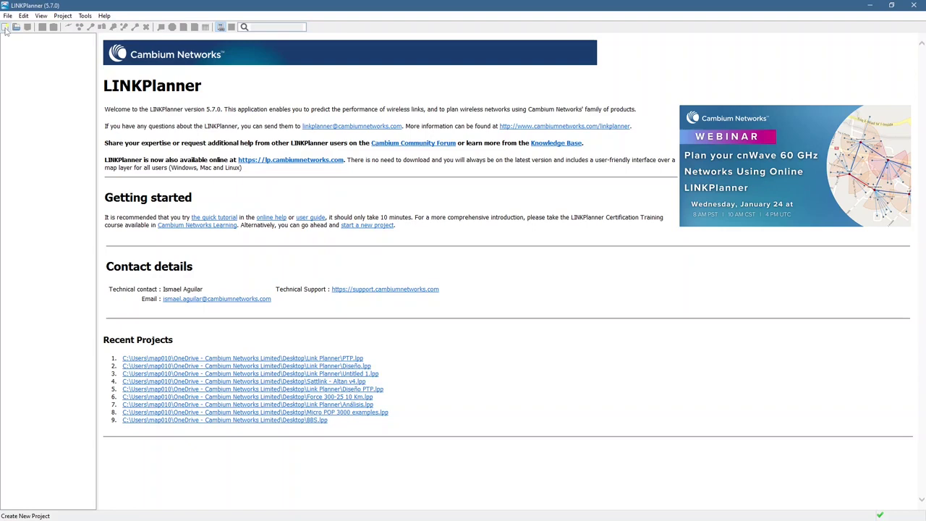
Create a new project and save it as PTP in the Link Planner folder.
left_click(5, 29)
left_click(7, 16)
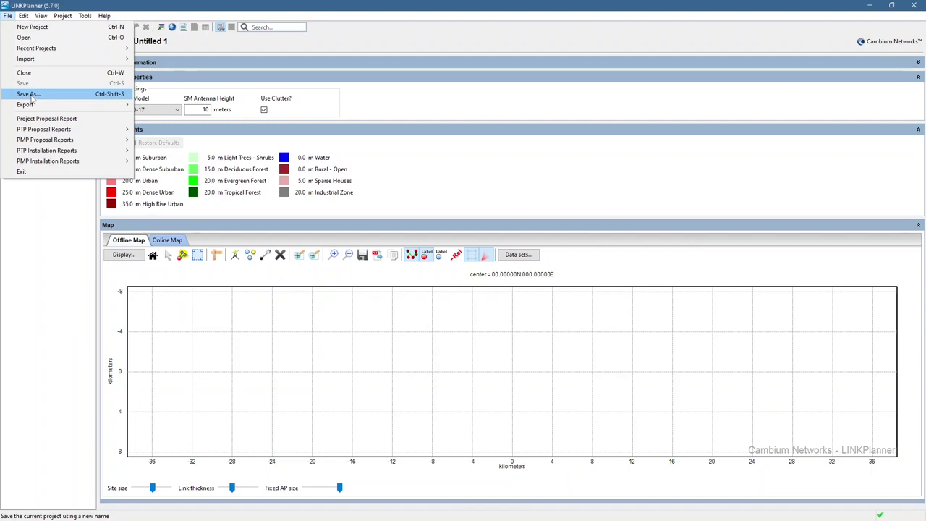
left_click(29, 94)
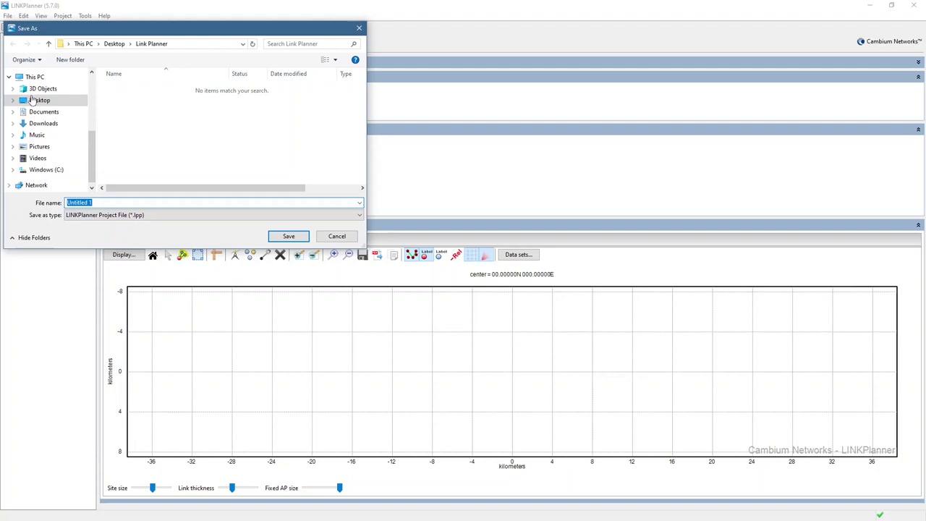
key("Escape")
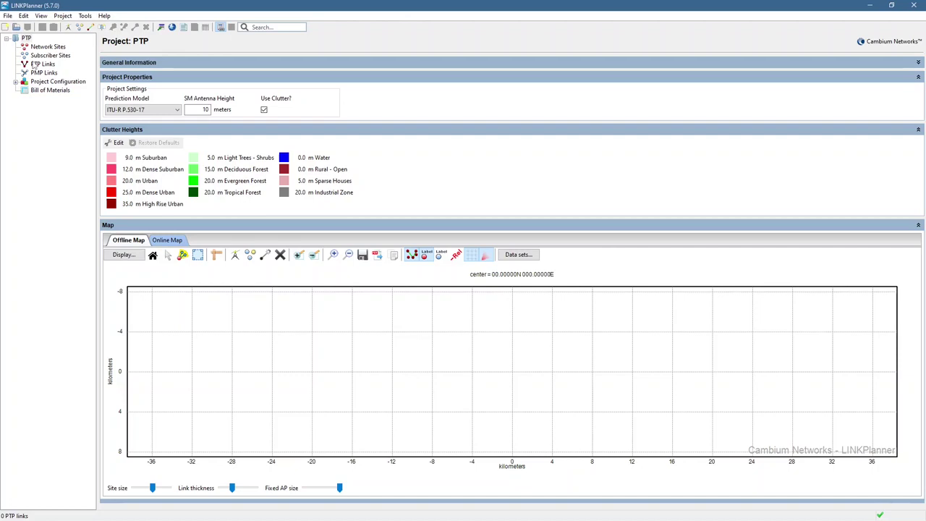
left_click(68, 27)
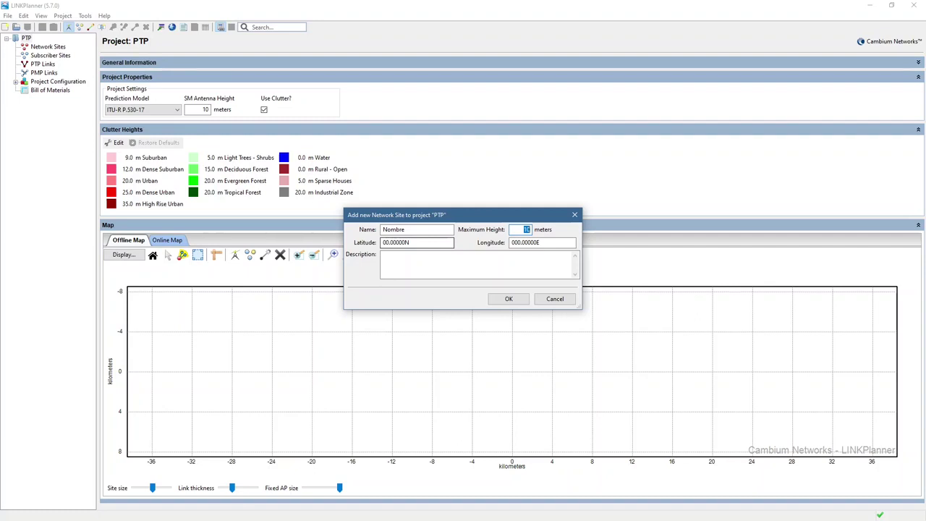
type("50")
key("Tab")
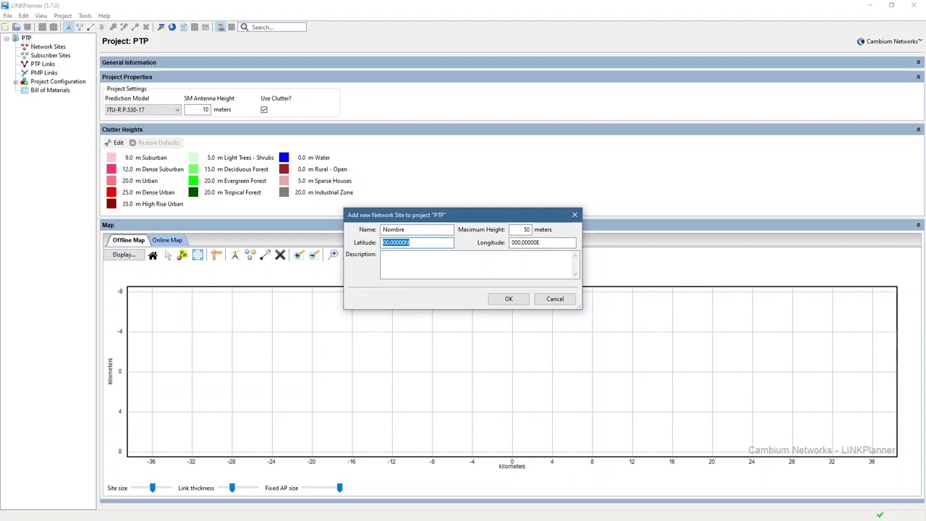
type("192")
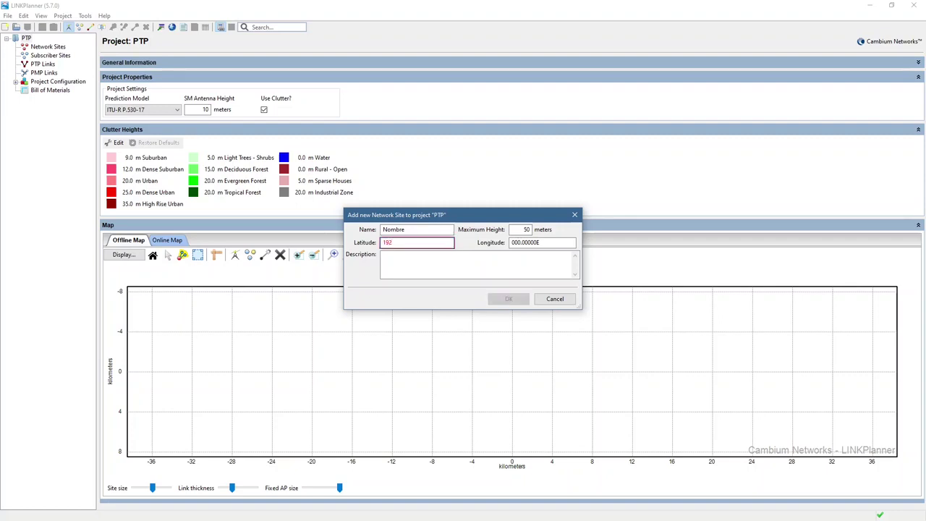
key("BackSpace")
type(".12345")
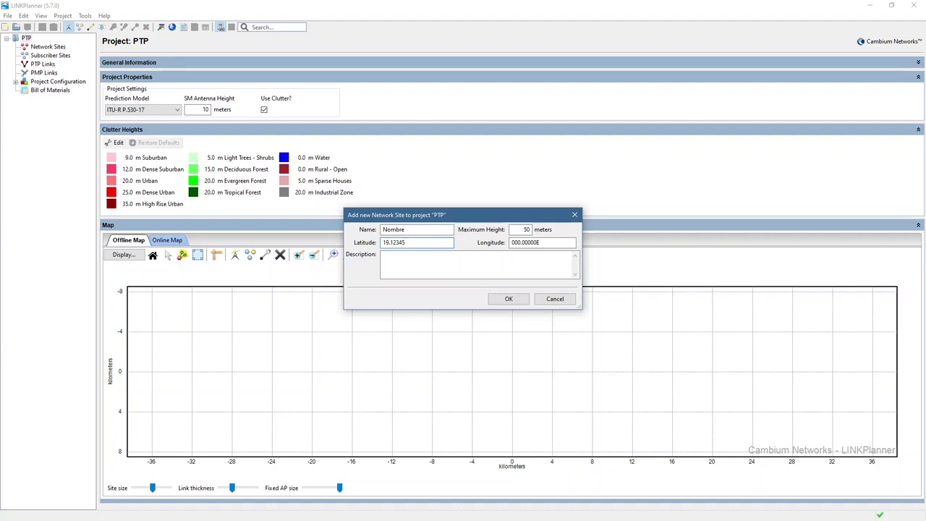
type("N")
left_click(555, 242)
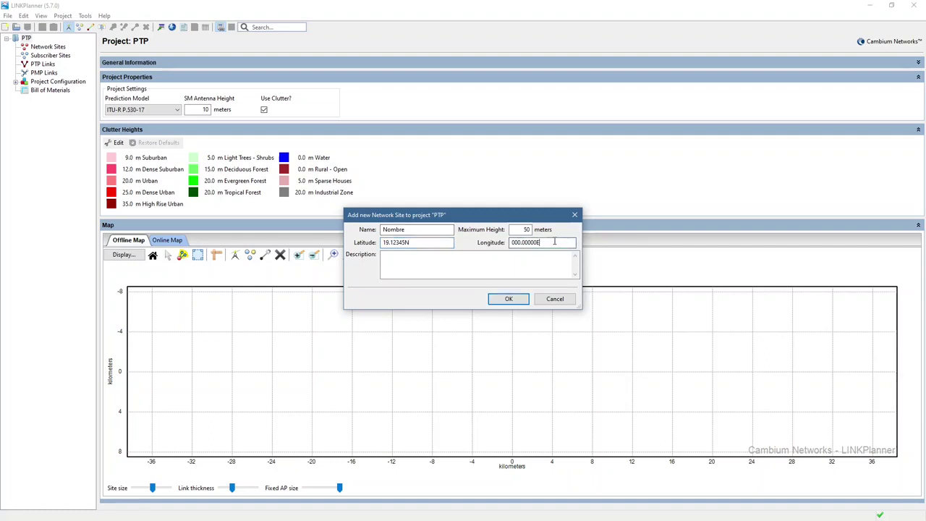
left_click_drag(555, 242, 512, 242)
type("99")
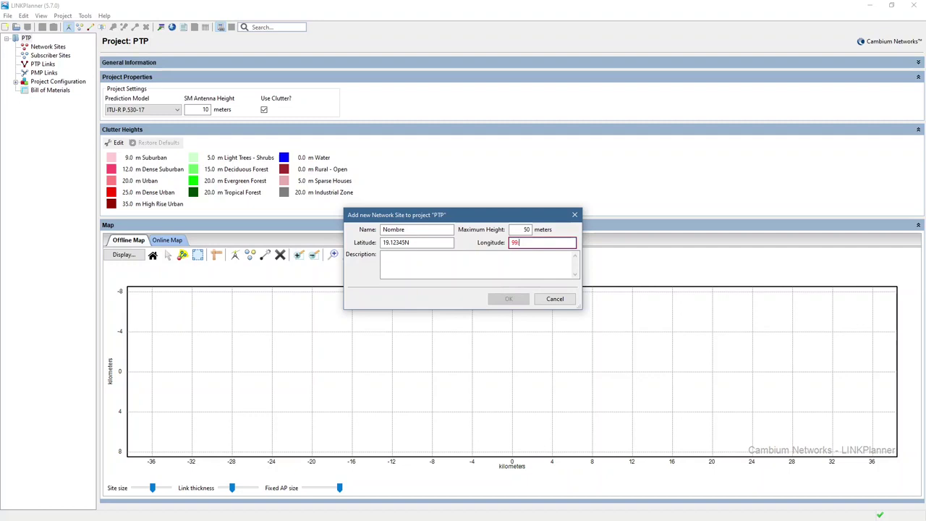
type(":12")
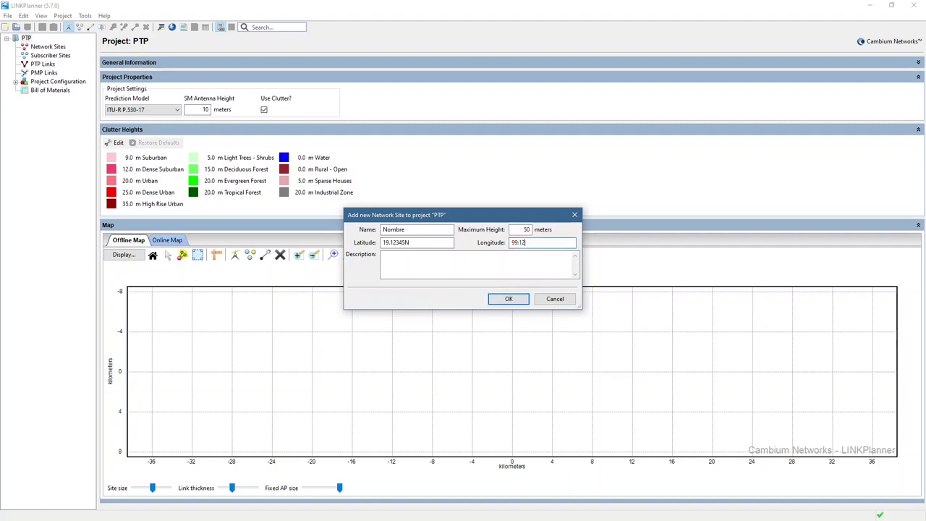
type(":56.1W")
left_click(435, 243)
key("BackSpace")
key("BackSpace")
key("Home")
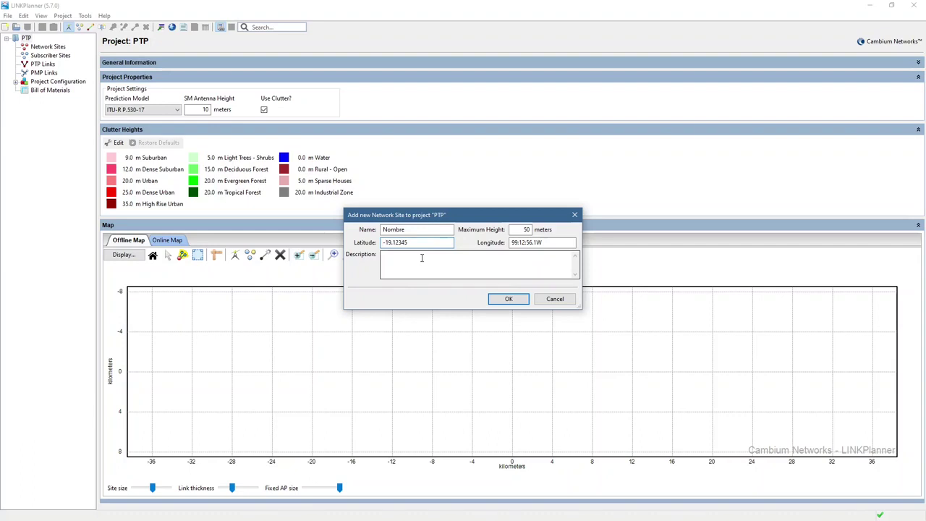
left_click(555, 300)
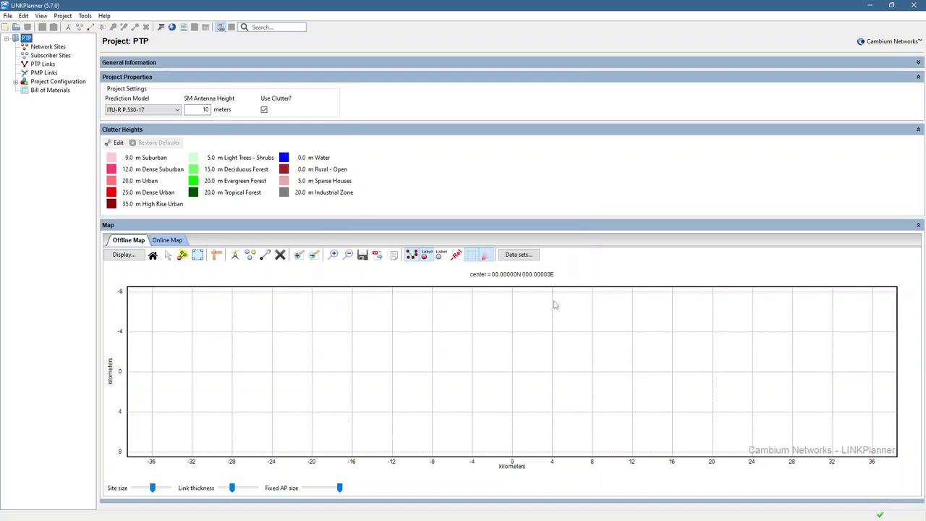
Import the network sites from the KMZ file Sitios into the PTP project.
left_click(8, 16)
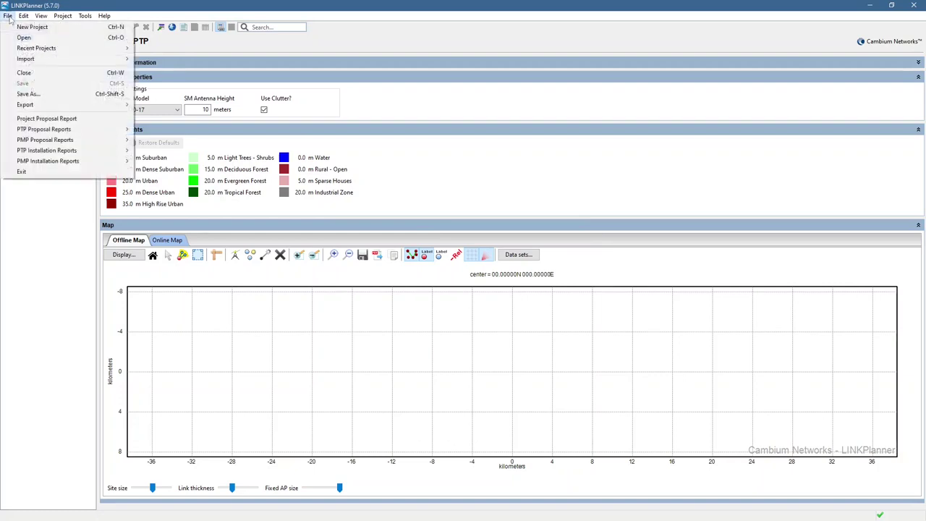
mouse_move(29, 62)
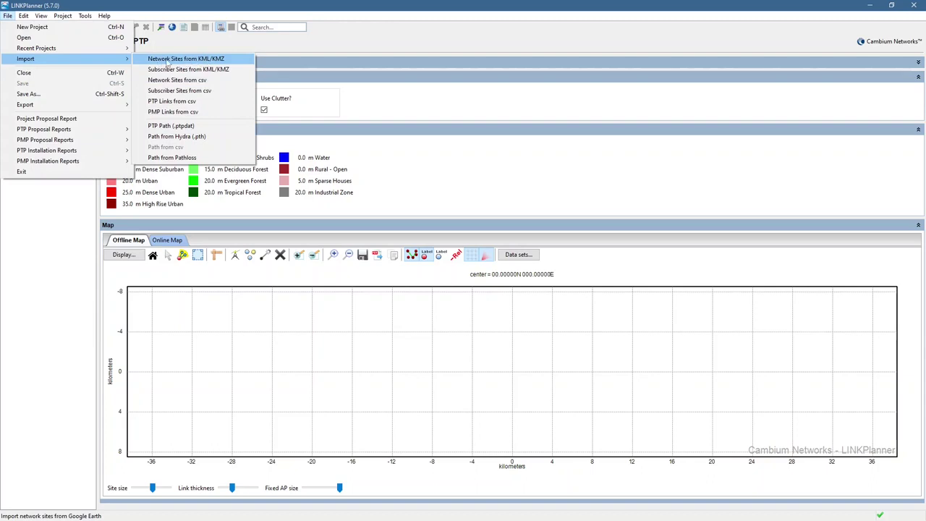
left_click(218, 61)
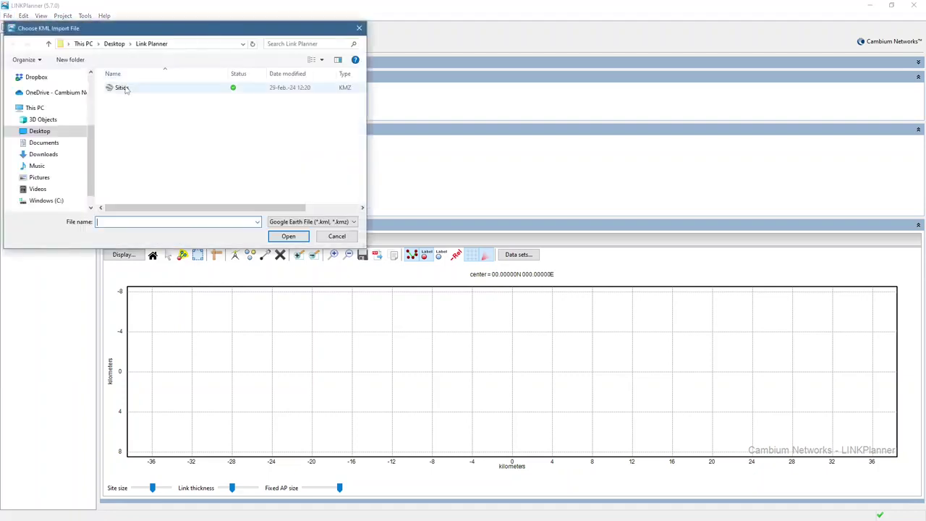
left_click(118, 91)
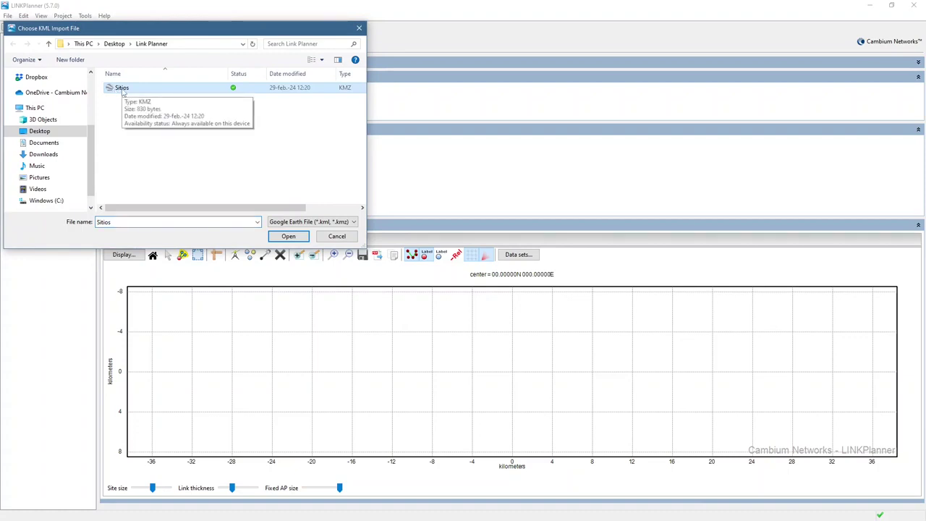
double_click(123, 92)
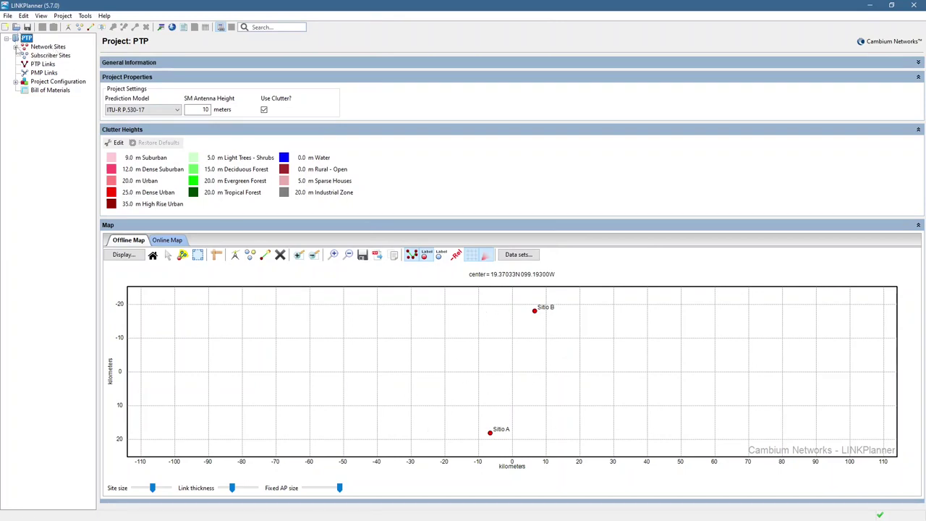
Set the maximum height of Sitio A to 30 m in the project's network sites table.
left_click(15, 47)
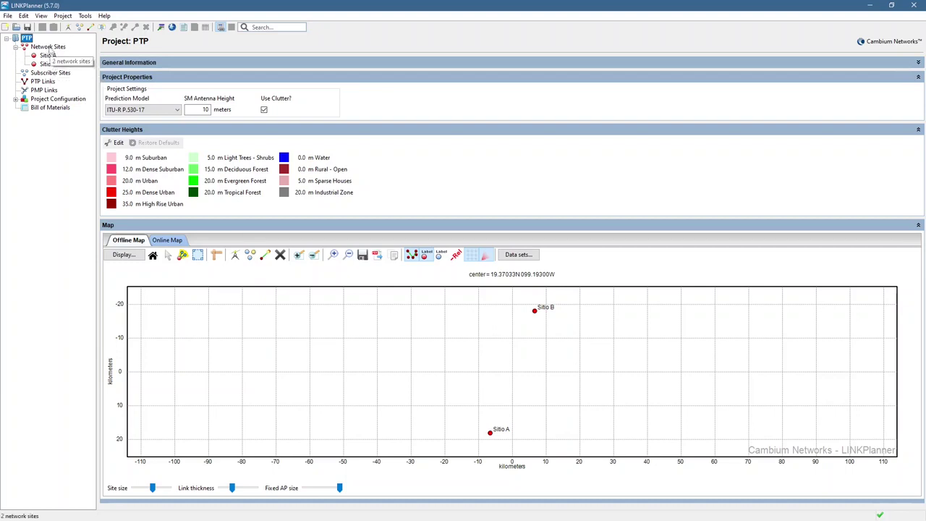
left_click(49, 49)
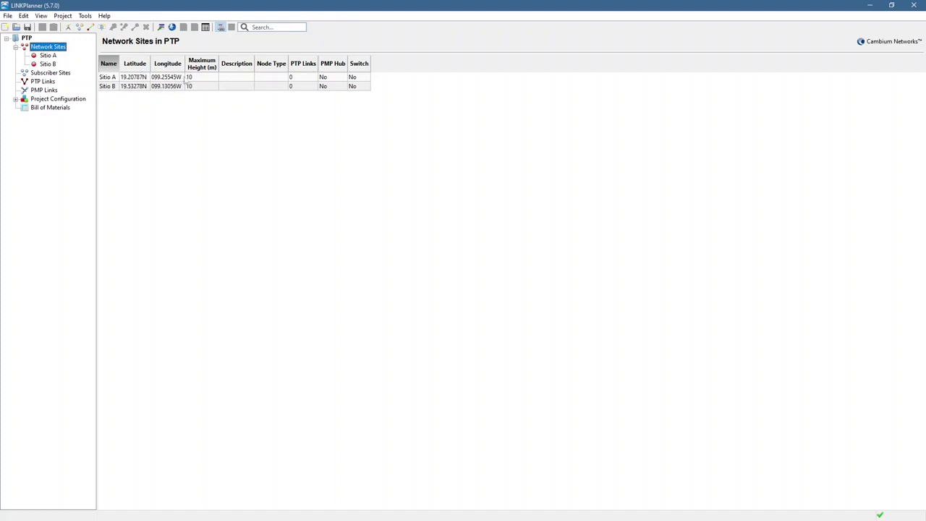
left_click(203, 80)
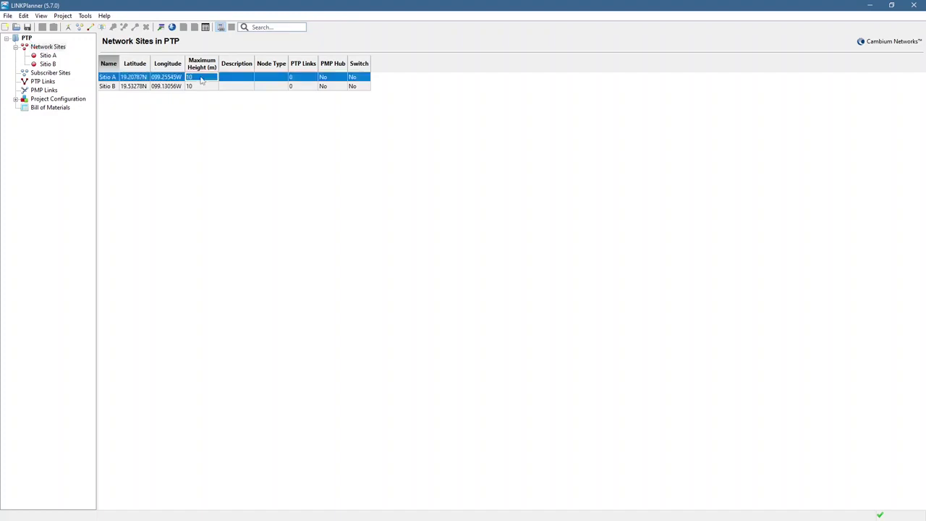
left_click(203, 80)
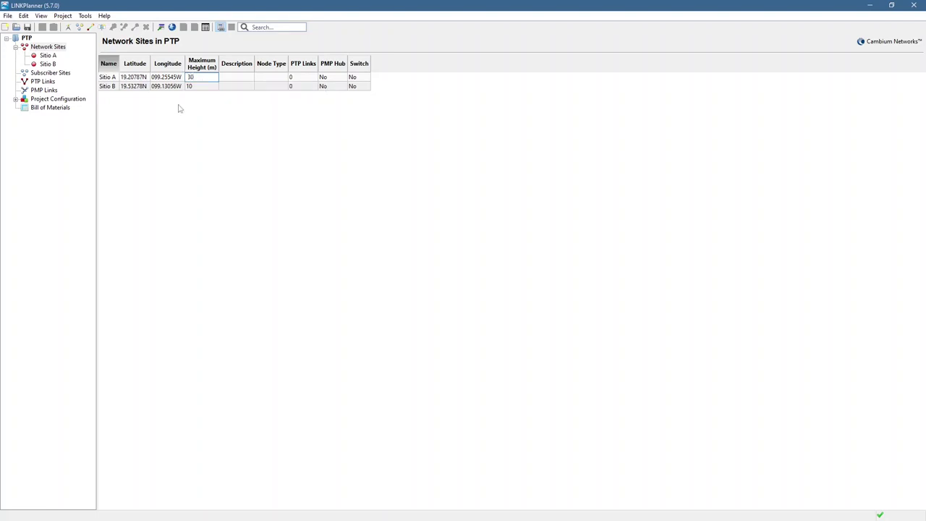
left_click(201, 87)
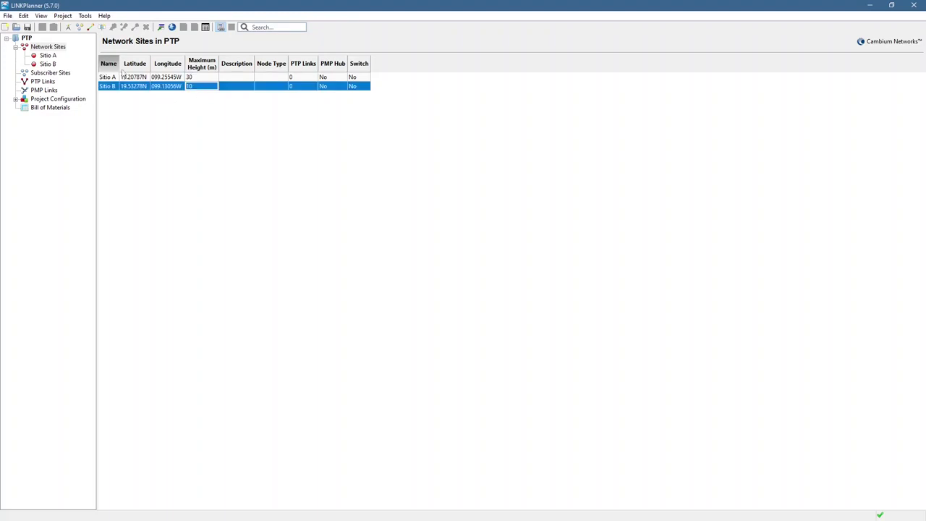
Create a new PTP link from Sitio A to Sitio B.
left_click(91, 27)
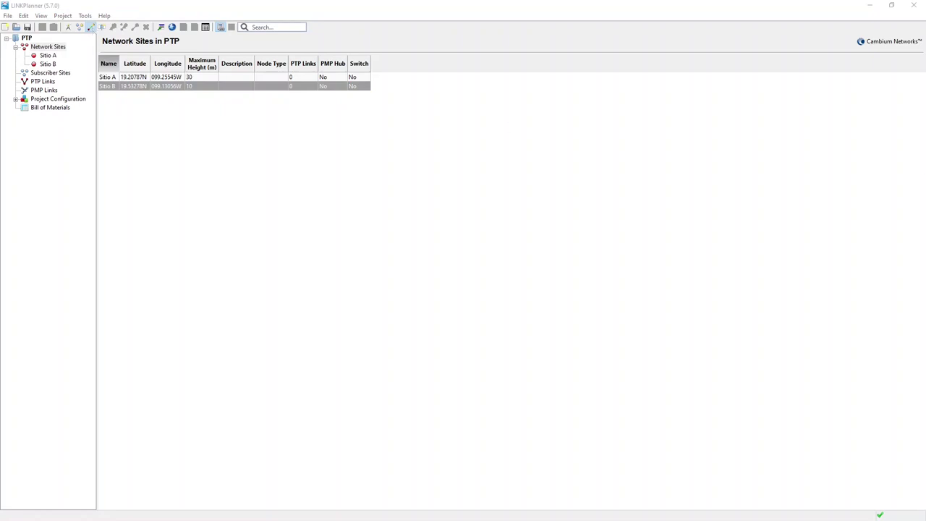
left_click_drag(728, 272, 483, 164)
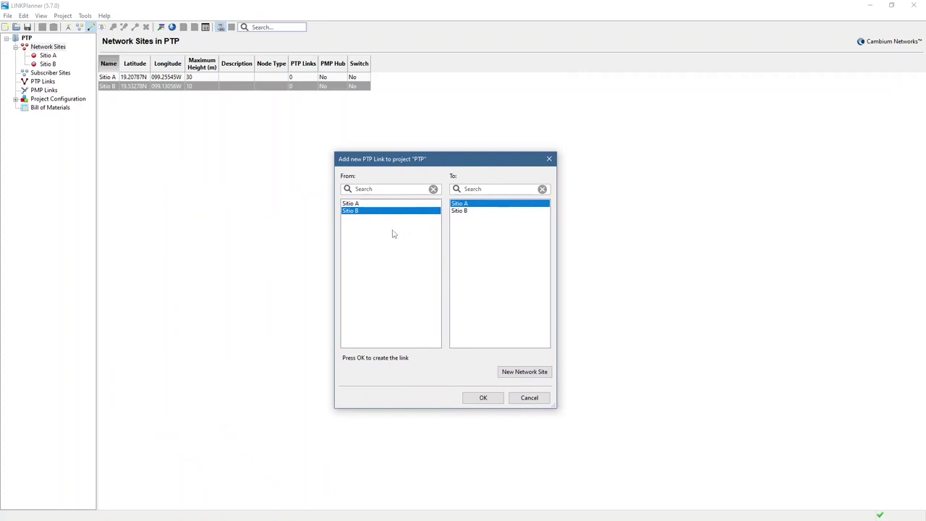
left_click(355, 205)
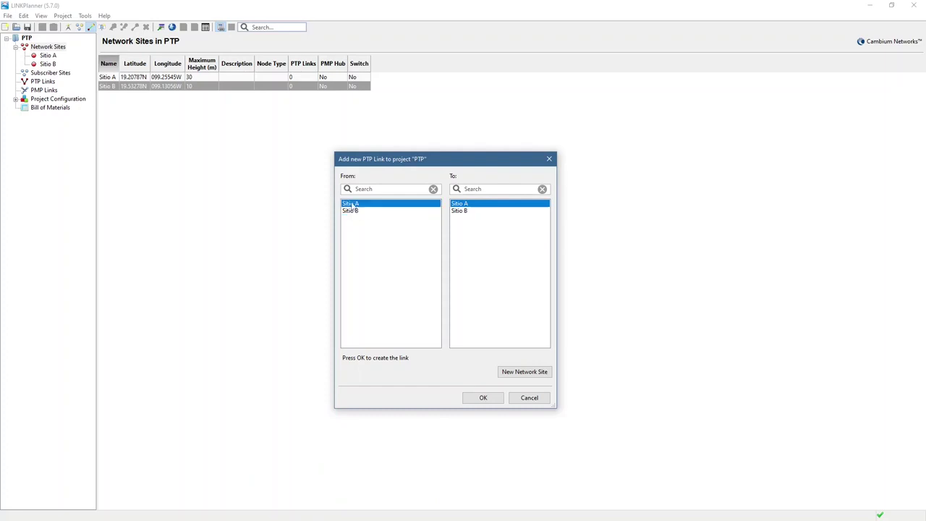
left_click(461, 212)
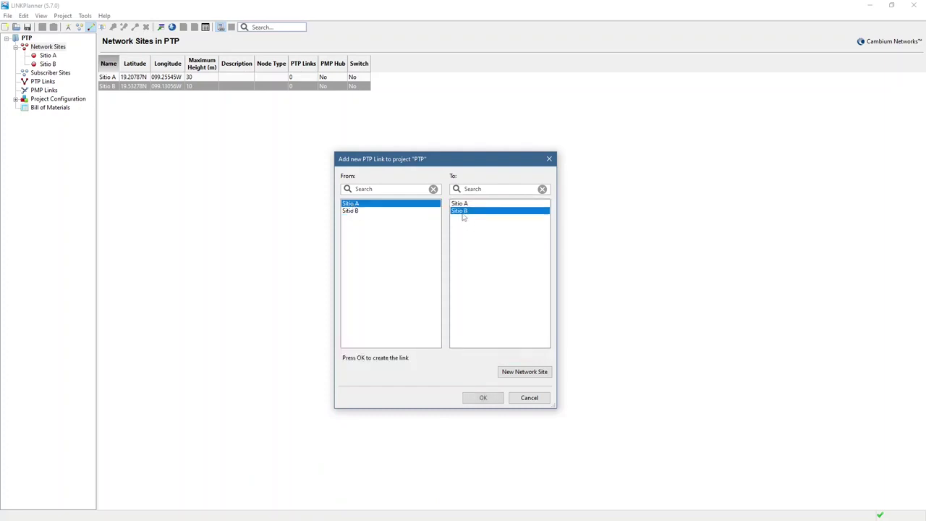
left_click(484, 399)
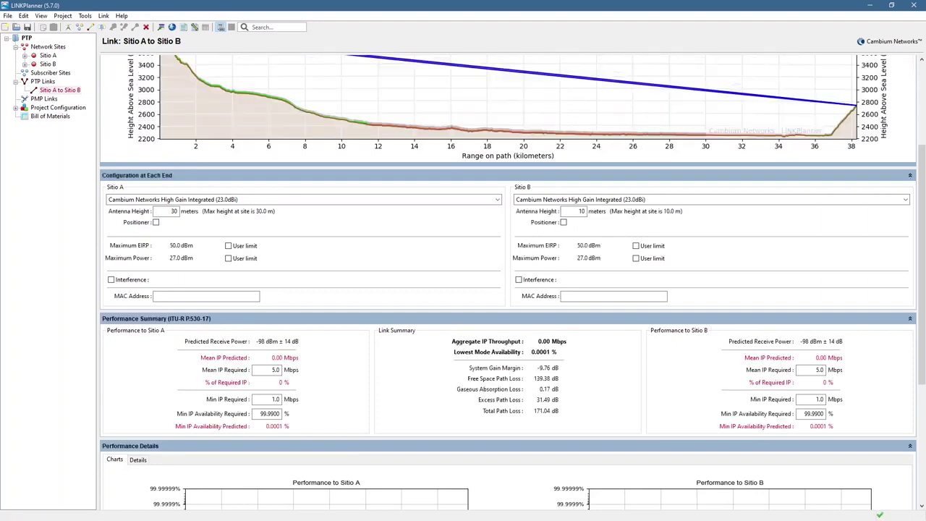
Set the equipment band of the Sitio A to Sitio B link to Lower 6 GHz.
scroll(913, 169, "up", 3)
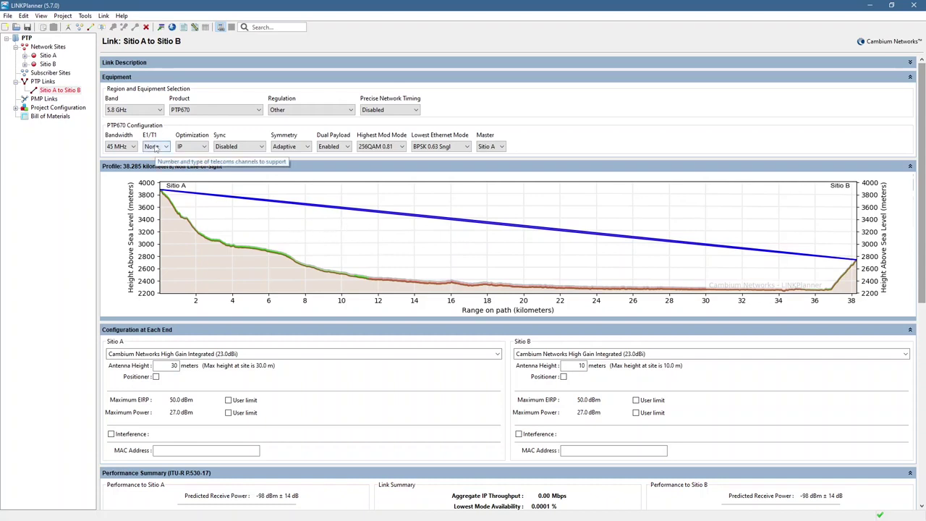
left_click(159, 110)
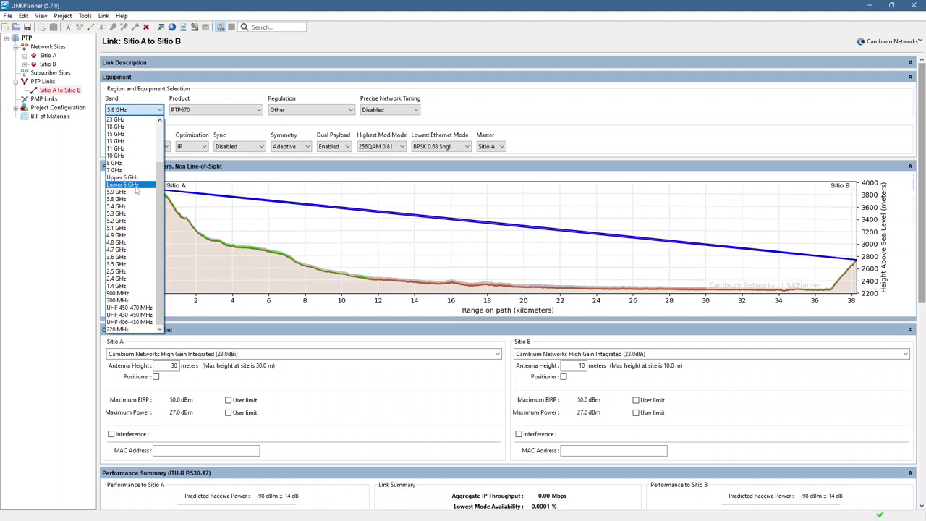
left_click(135, 185)
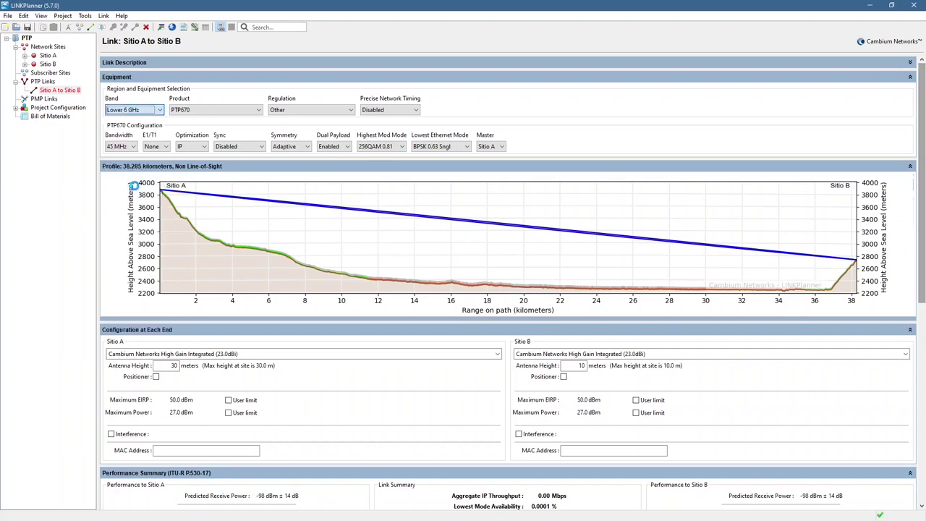